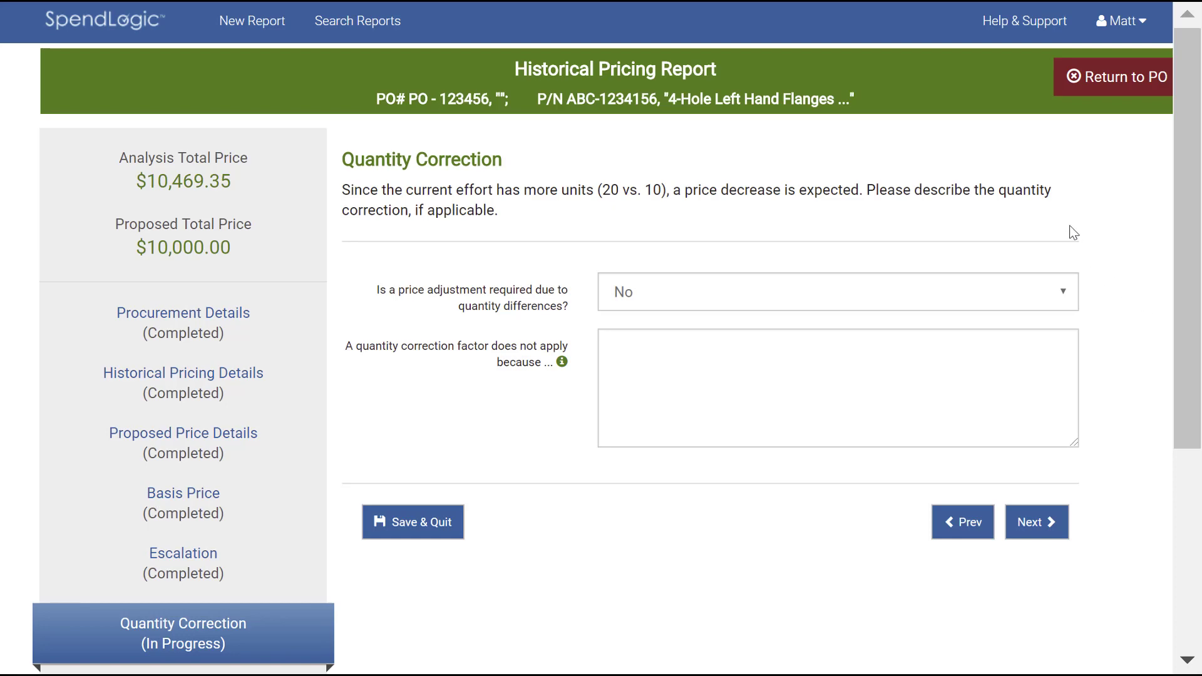
# Require a price adjustment for quantity differences, calculating the factor from a prior proposed price of $500 per unit for quantity 20.
pyautogui.click(1066, 301)
pyautogui.click(1034, 352)
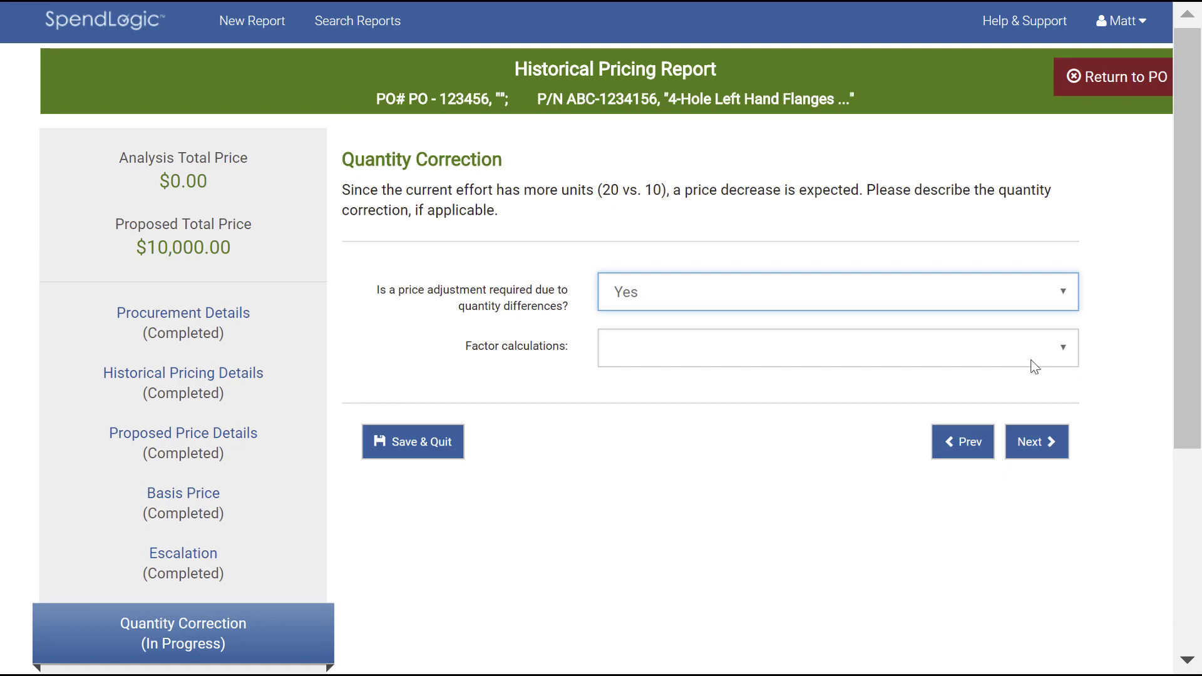
pyautogui.click(1032, 362)
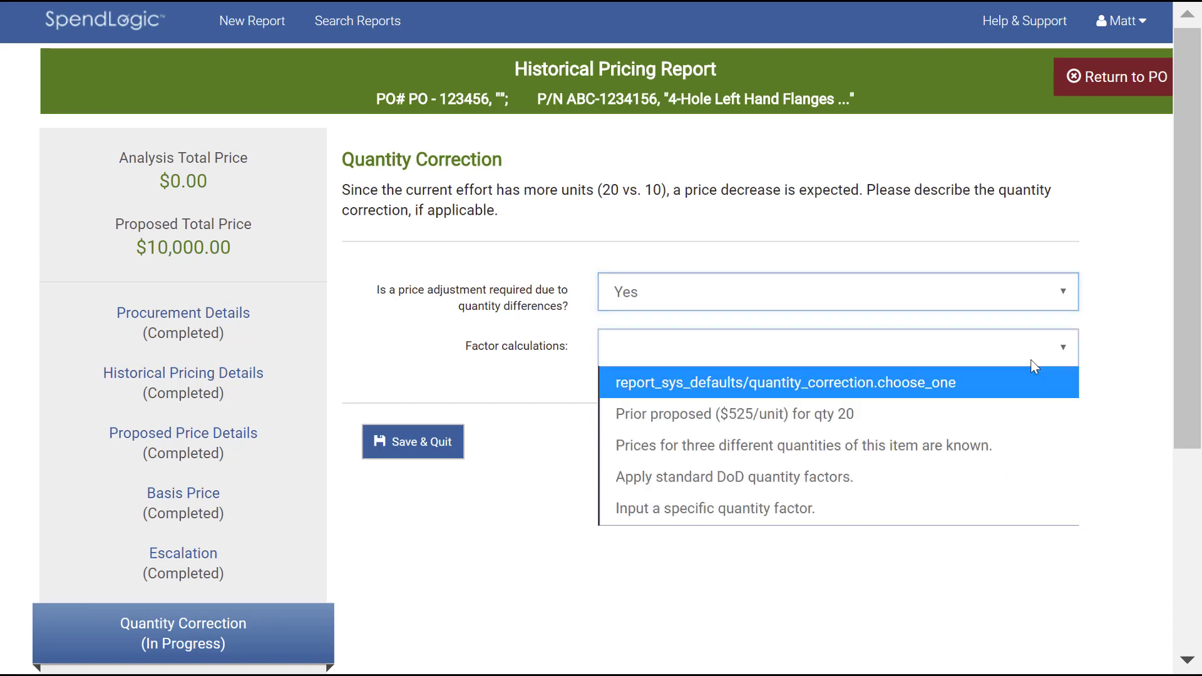
pyautogui.click(1017, 411)
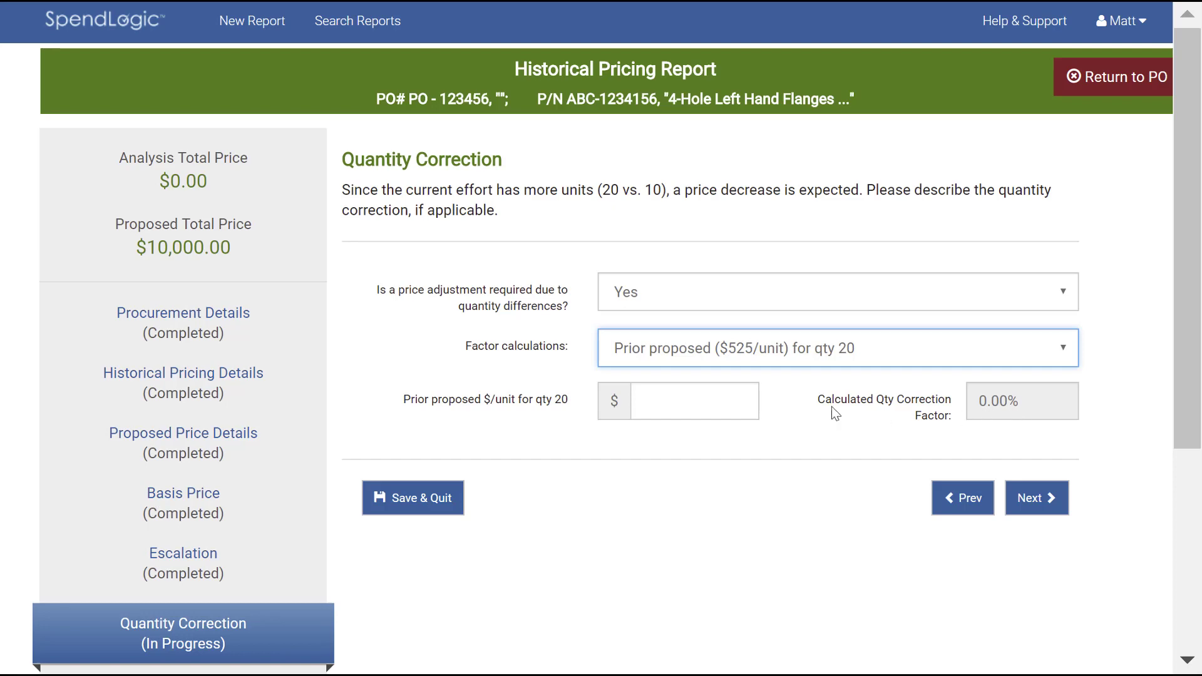
pyautogui.click(722, 402)
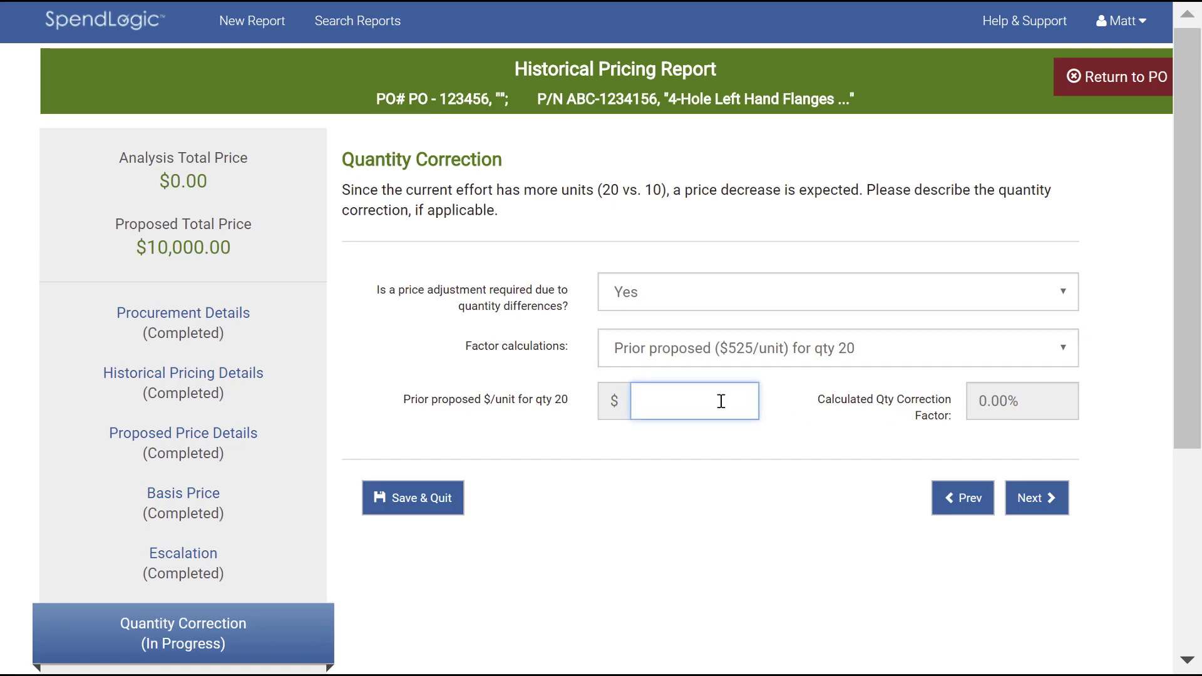
pyautogui.write('500')
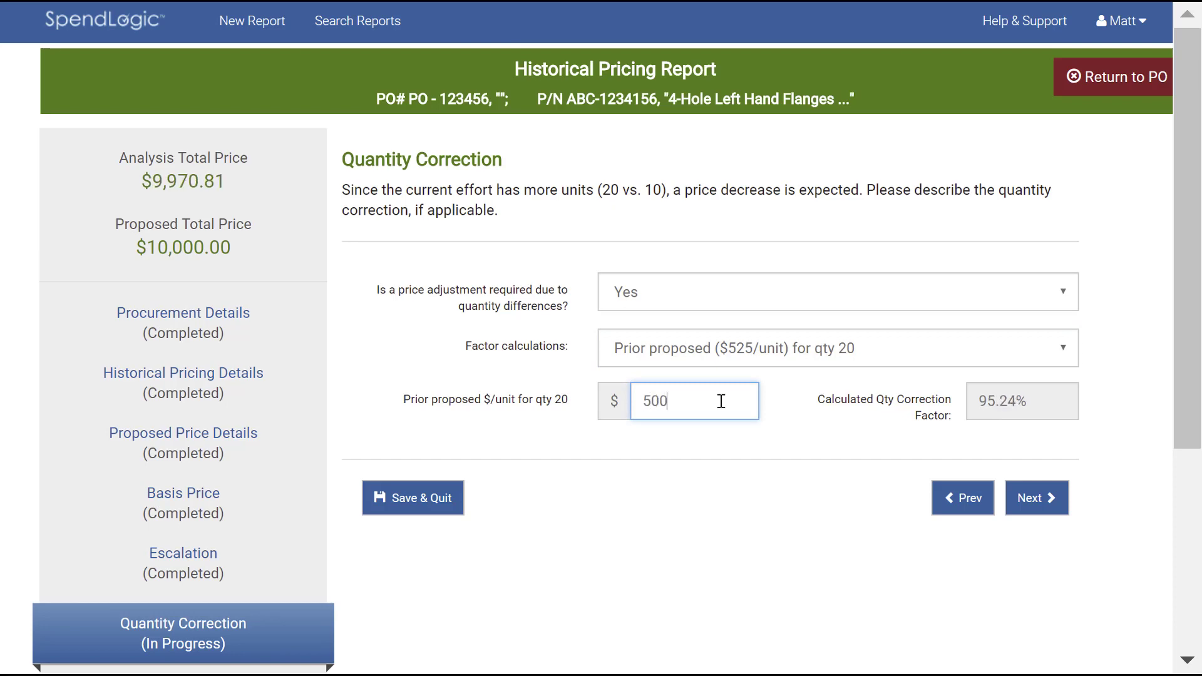
# Base the factor calculation on known prices for three different quantities, using quantity pricing provided with the proposal as the data source.
pyautogui.click(820, 348)
pyautogui.click(821, 446)
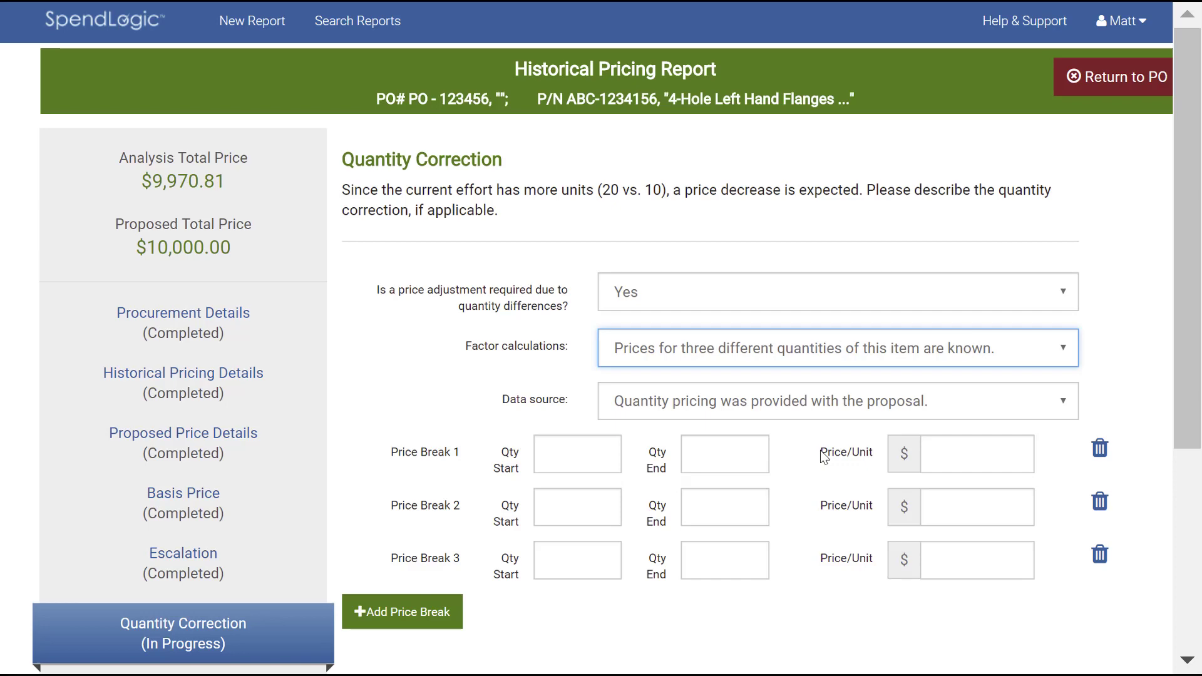
pyautogui.click(838, 409)
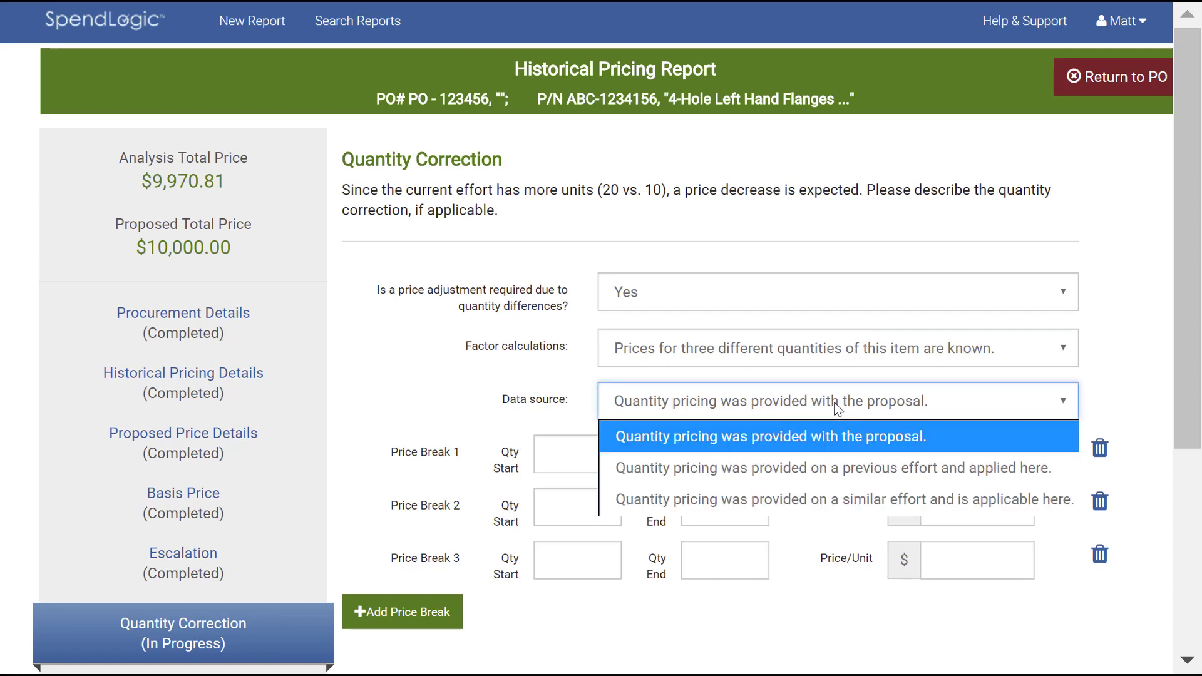
pyautogui.click(835, 444)
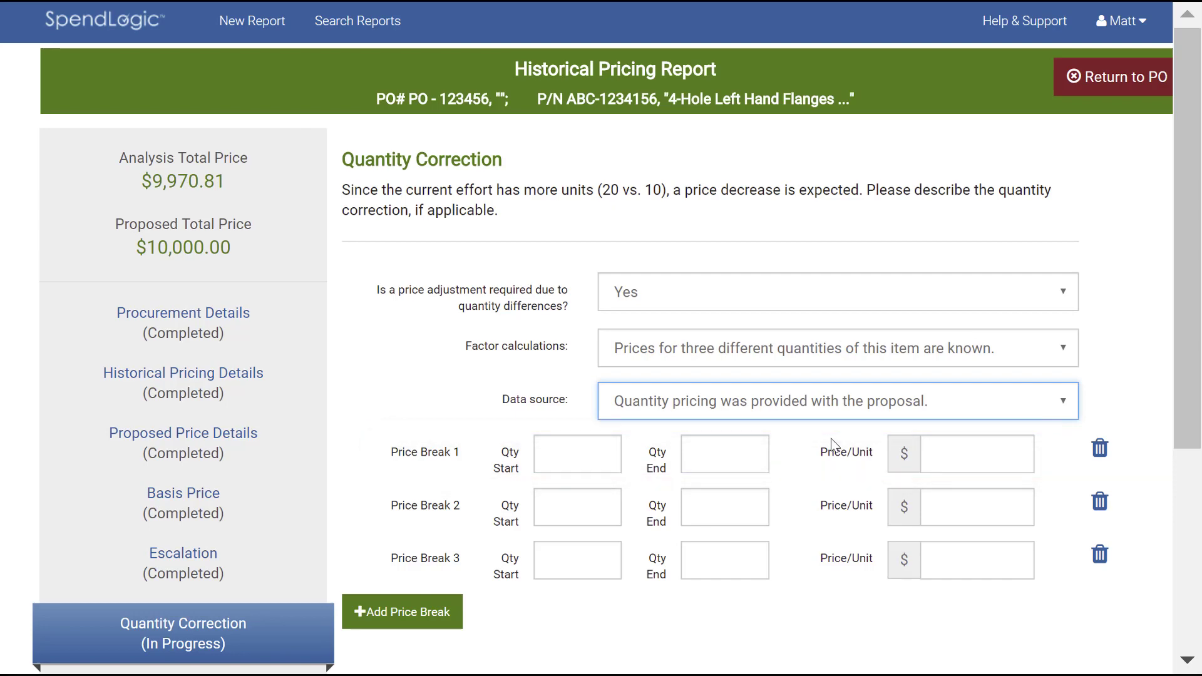
# Fill in Price Break 1 with quantities 2 to 5 at $650 per unit.
pyautogui.click(582, 452)
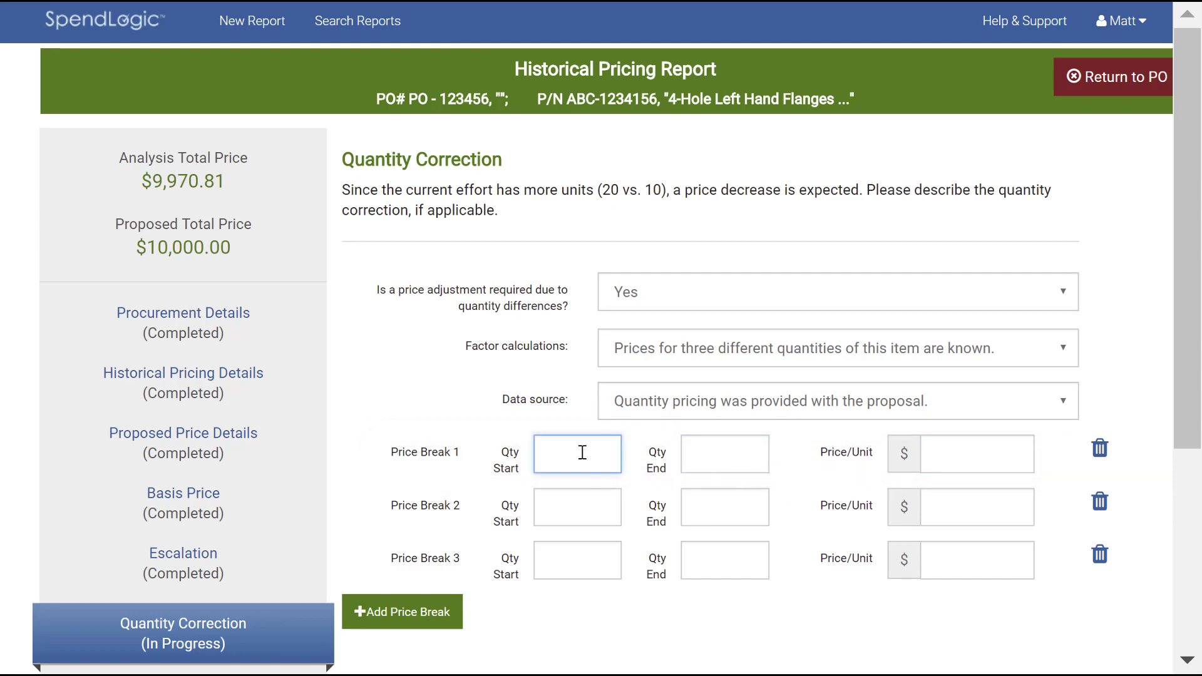
pyautogui.write('2')
pyautogui.click(723, 450)
pyautogui.write('5')
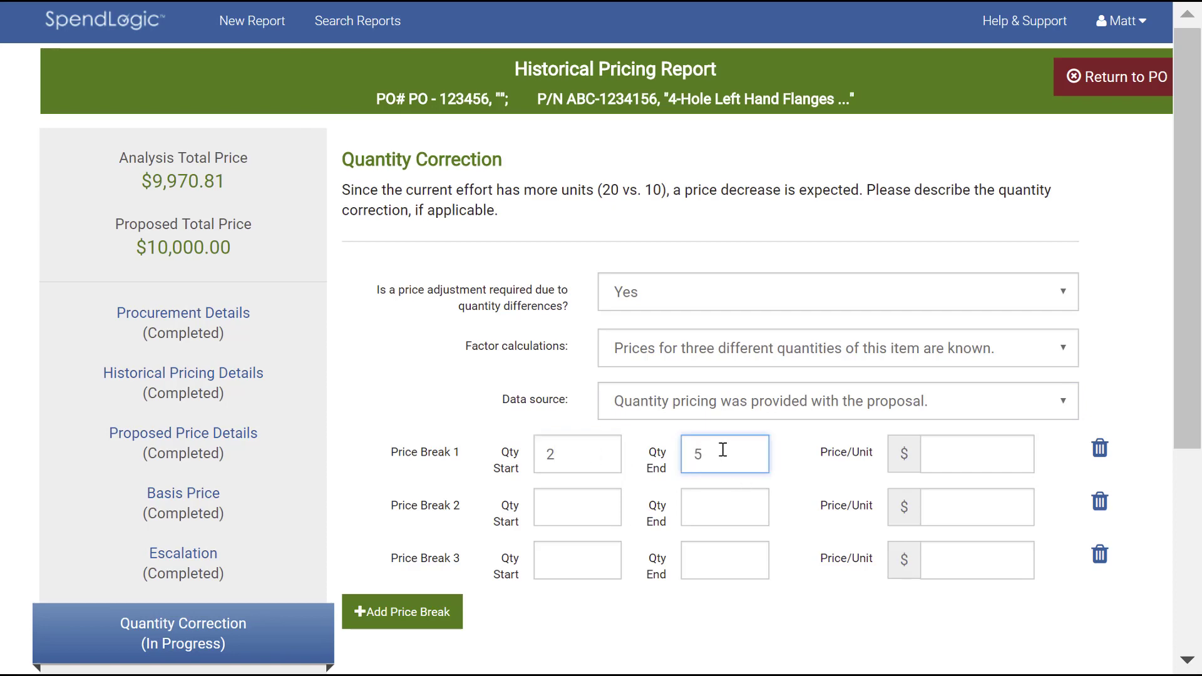
pyautogui.click(966, 451)
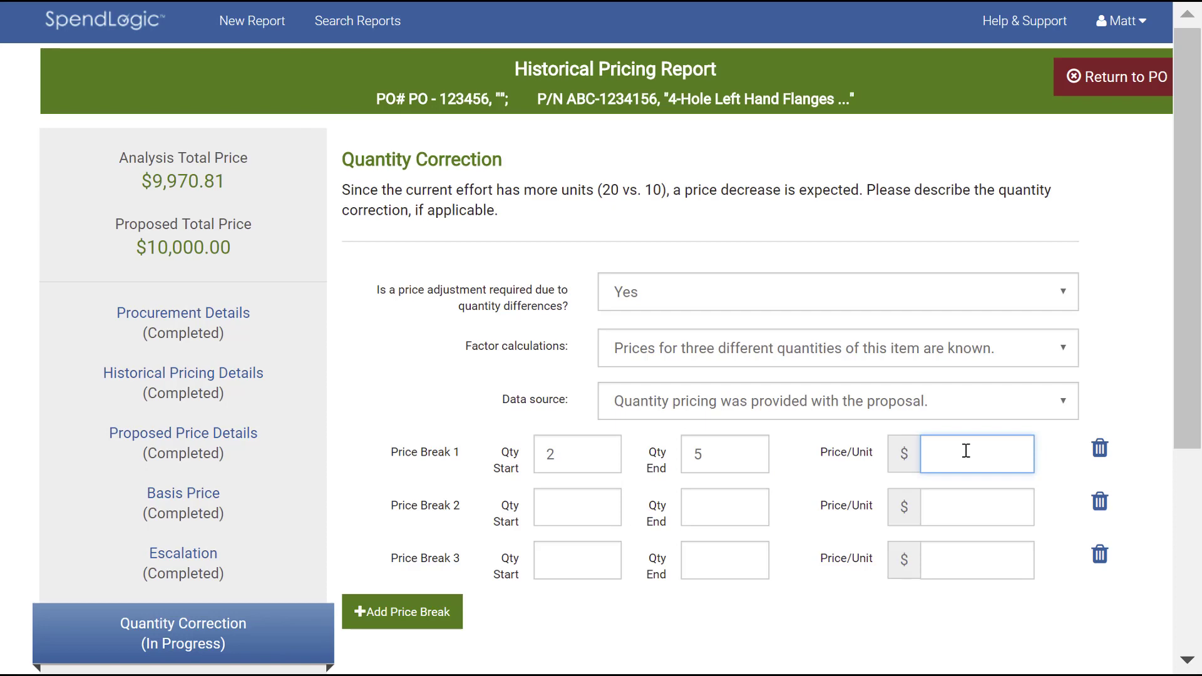
pyautogui.write('650')
# Try a single-quantity Price Break 1 by setting its end quantity to 2.
pyautogui.doubleClick(708, 452)
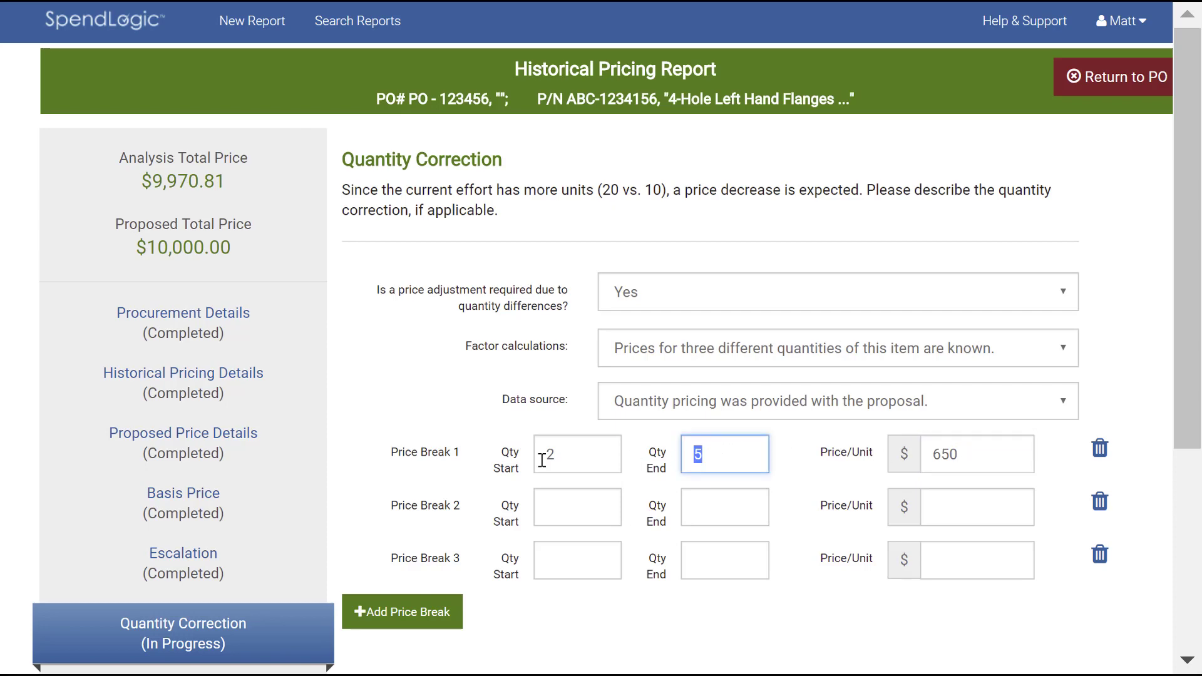
pyautogui.write('2')
pyautogui.click(759, 534)
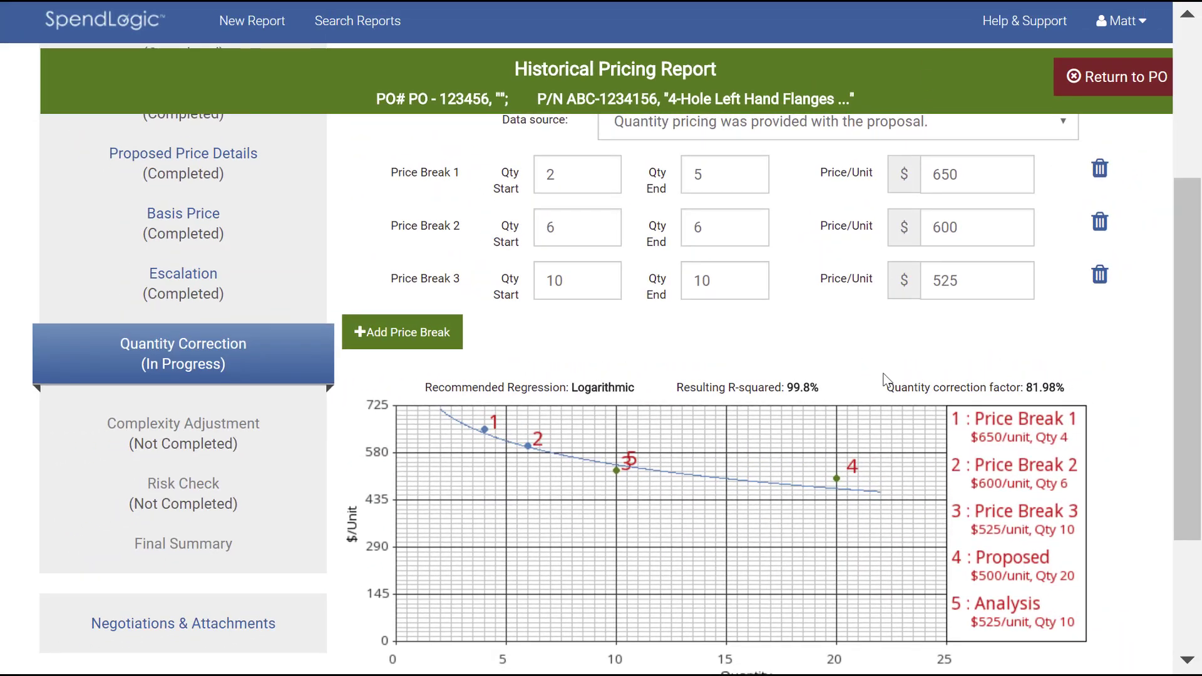
# Change the factor calculation to apply the standard DoD quantity factors.
pyautogui.scroll(4, 887, 380)
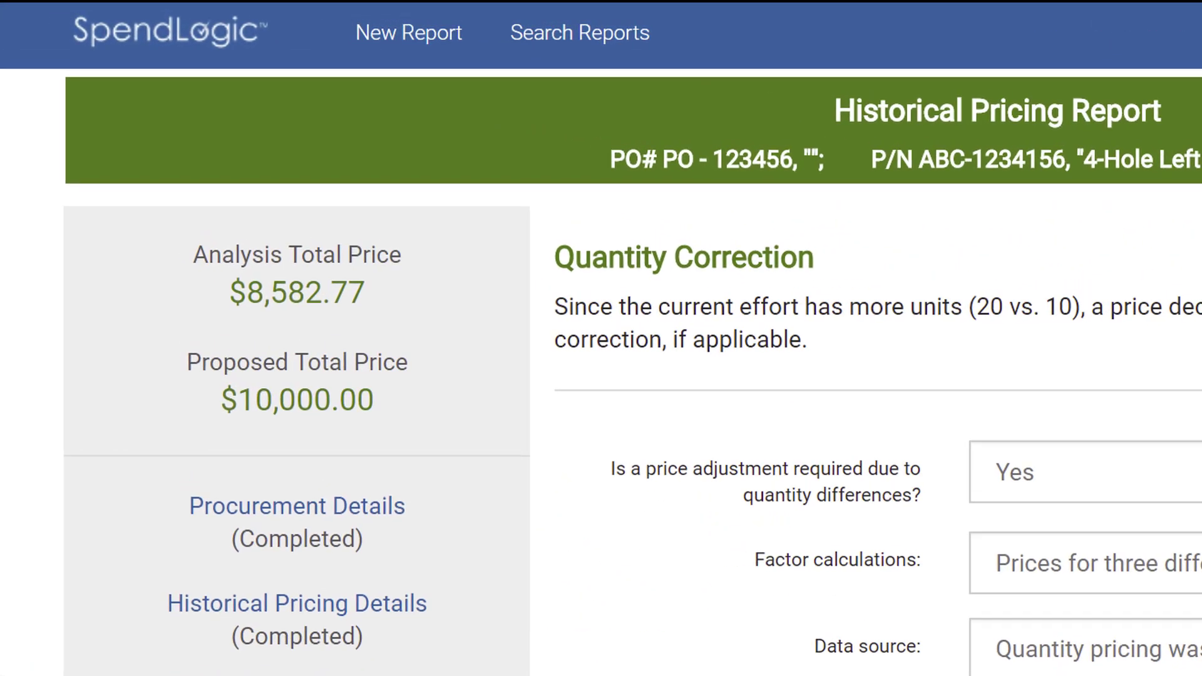
pyautogui.click(1065, 563)
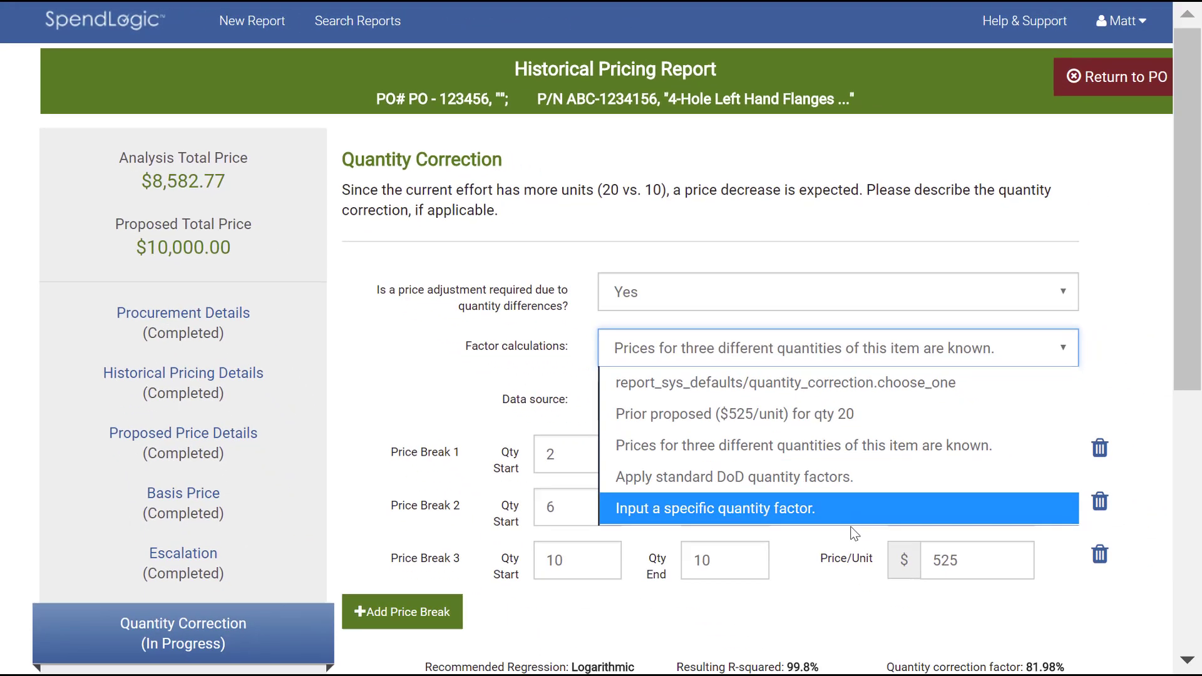
pyautogui.click(853, 482)
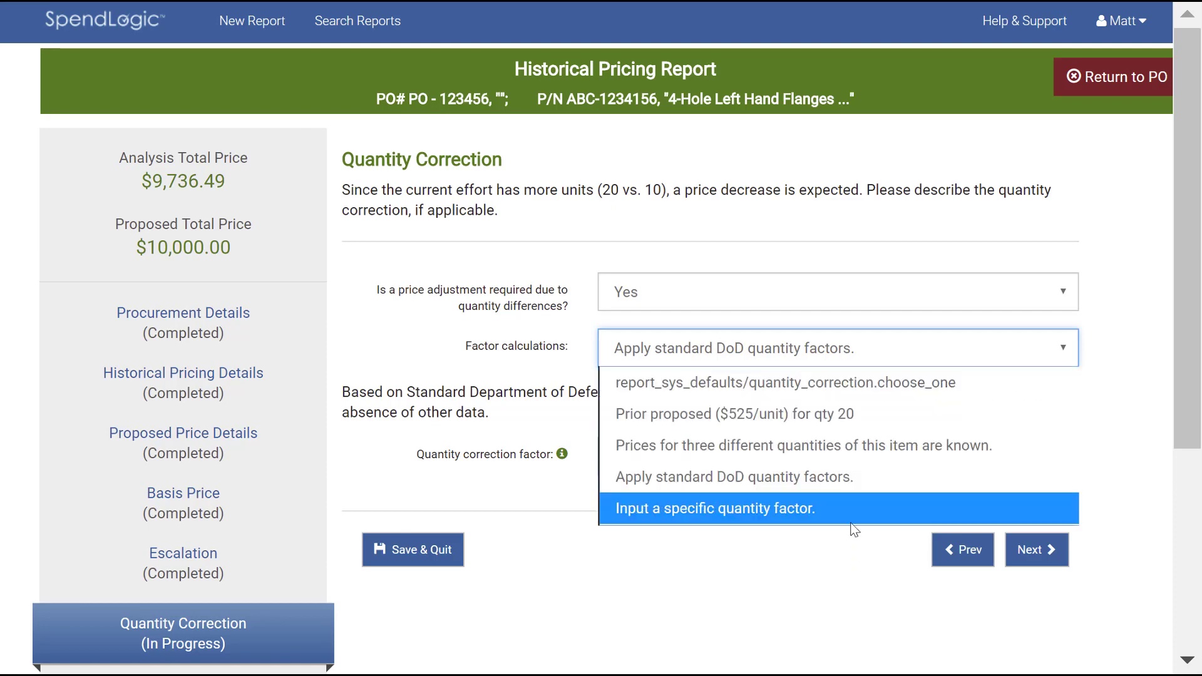
# Change the factor calculation to a specific quantity factor and set the quantity correction factor to 95%.
pyautogui.click(852, 516)
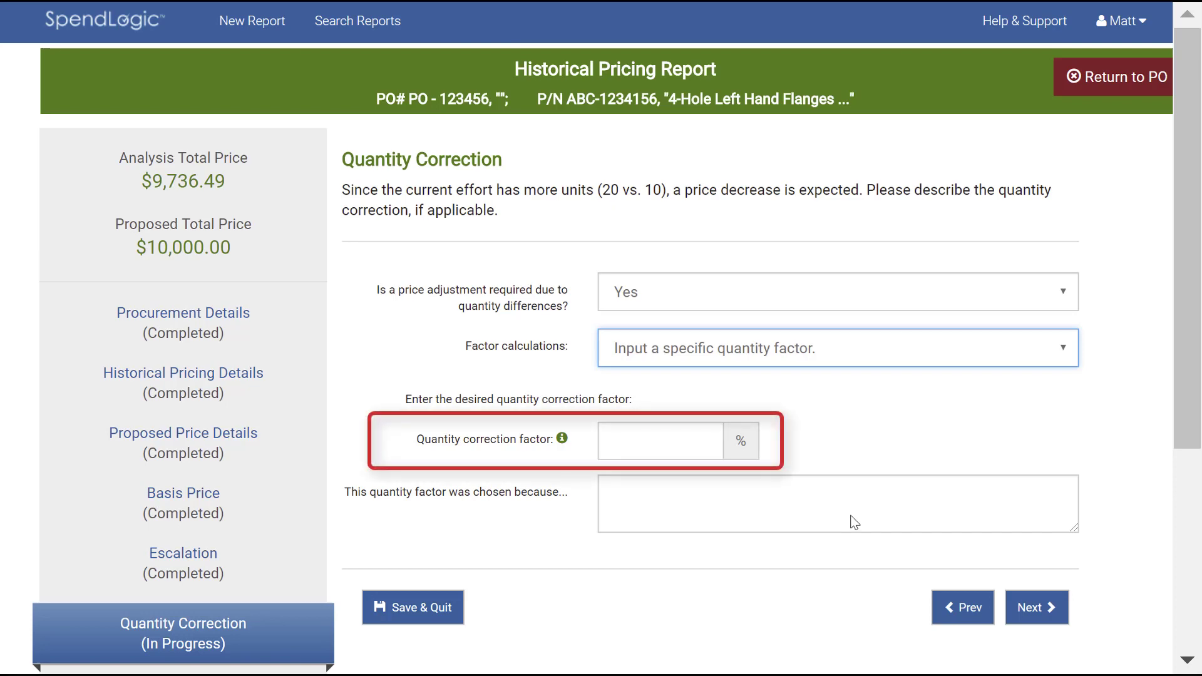
pyautogui.click(681, 444)
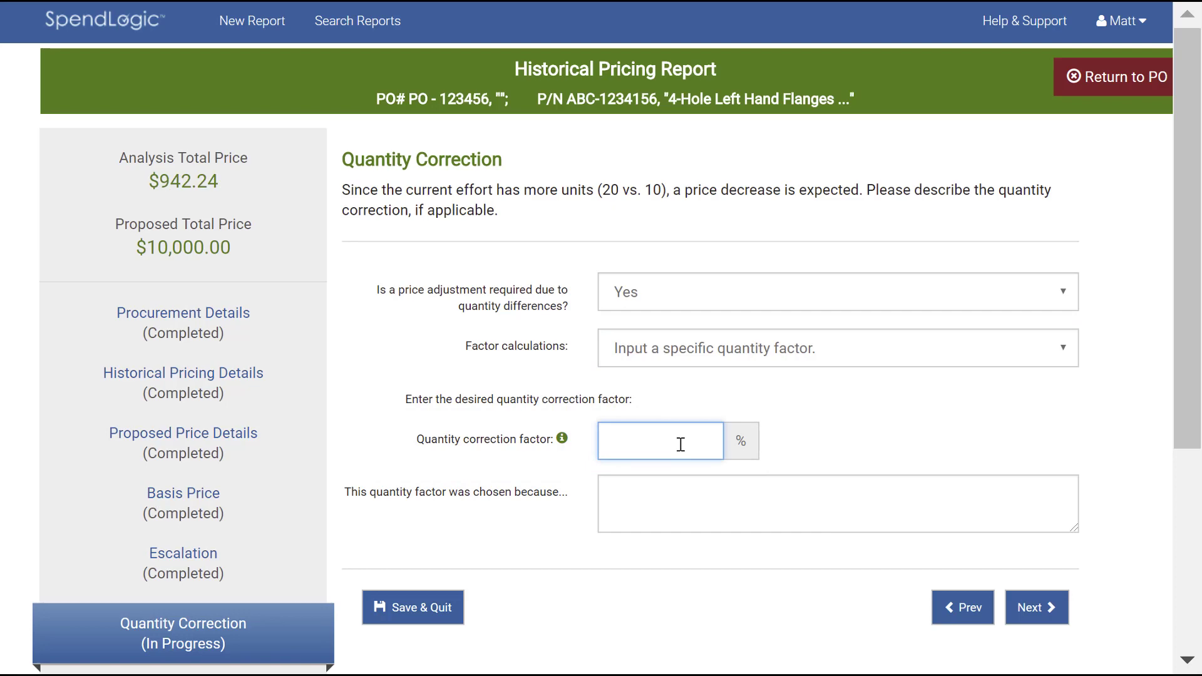
pyautogui.write('95')
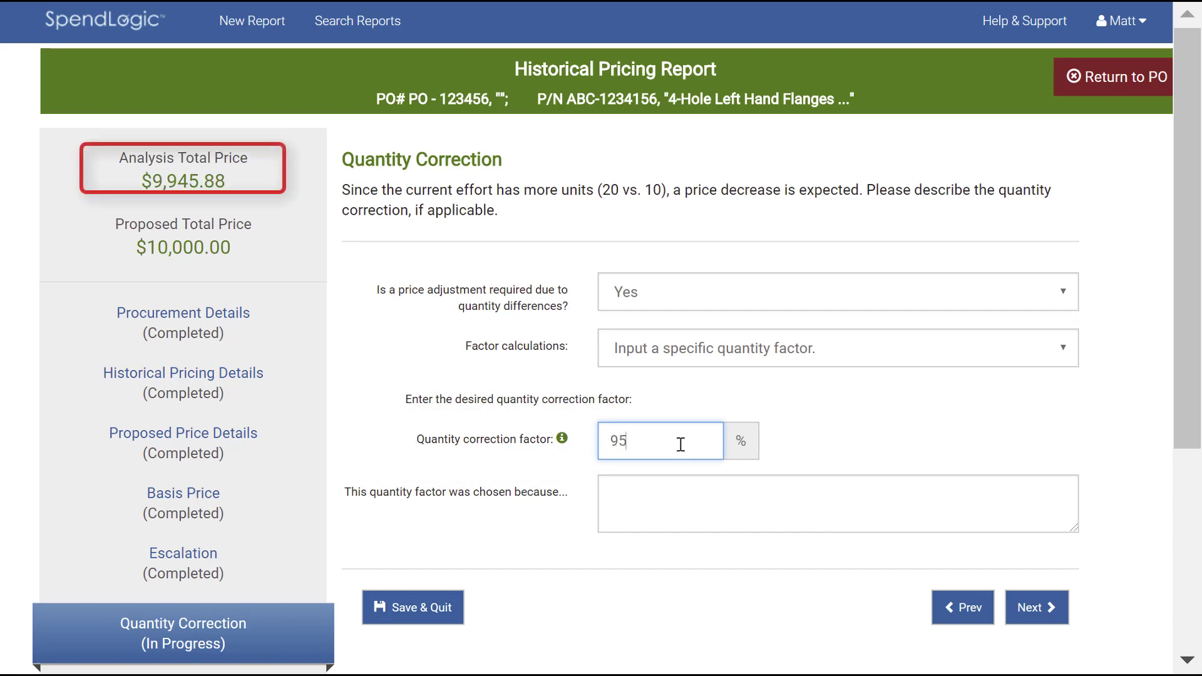
# Set the quantity correction factor to 105% and give "this is a demonstration." as the reason for choosing it.
pyautogui.press('BackSpace')
pyautogui.press('BackSpace')
pyautogui.write('105')
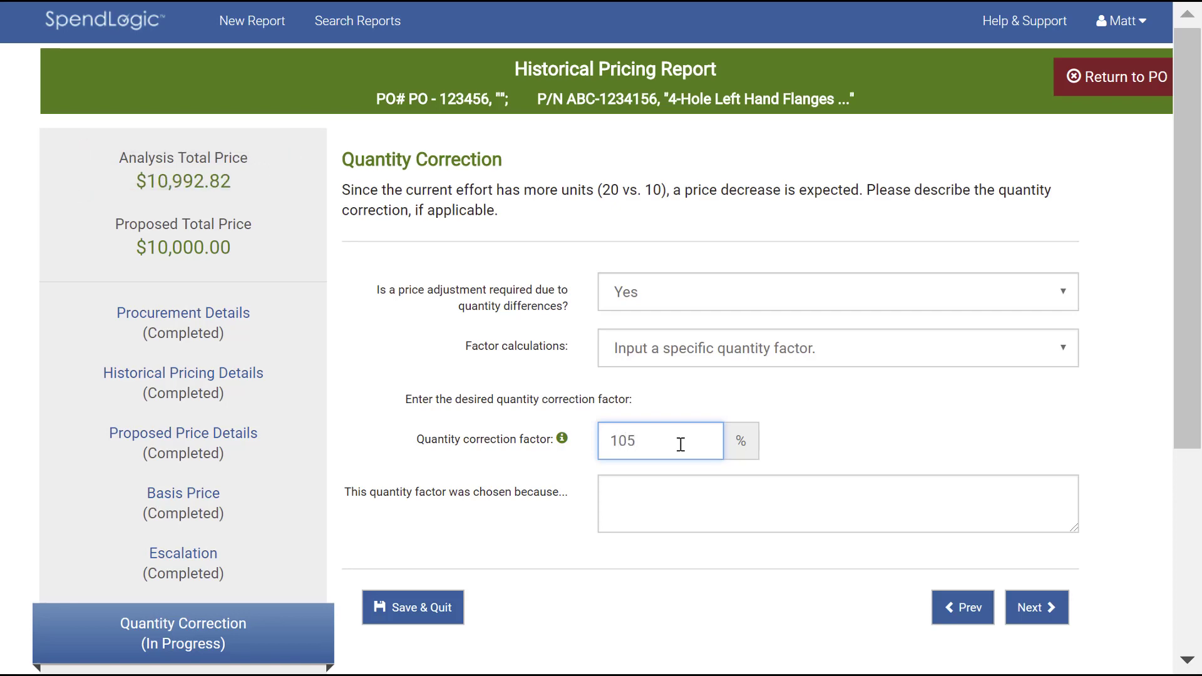
pyautogui.click(691, 486)
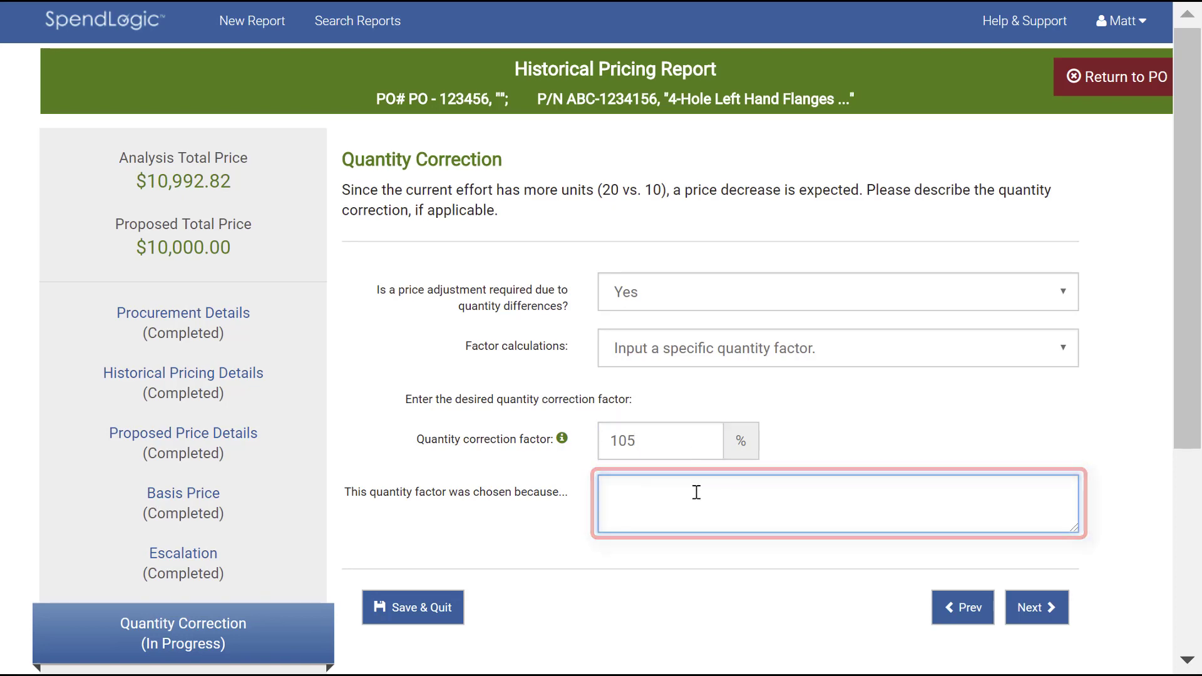
pyautogui.write('this is a demonstration.')
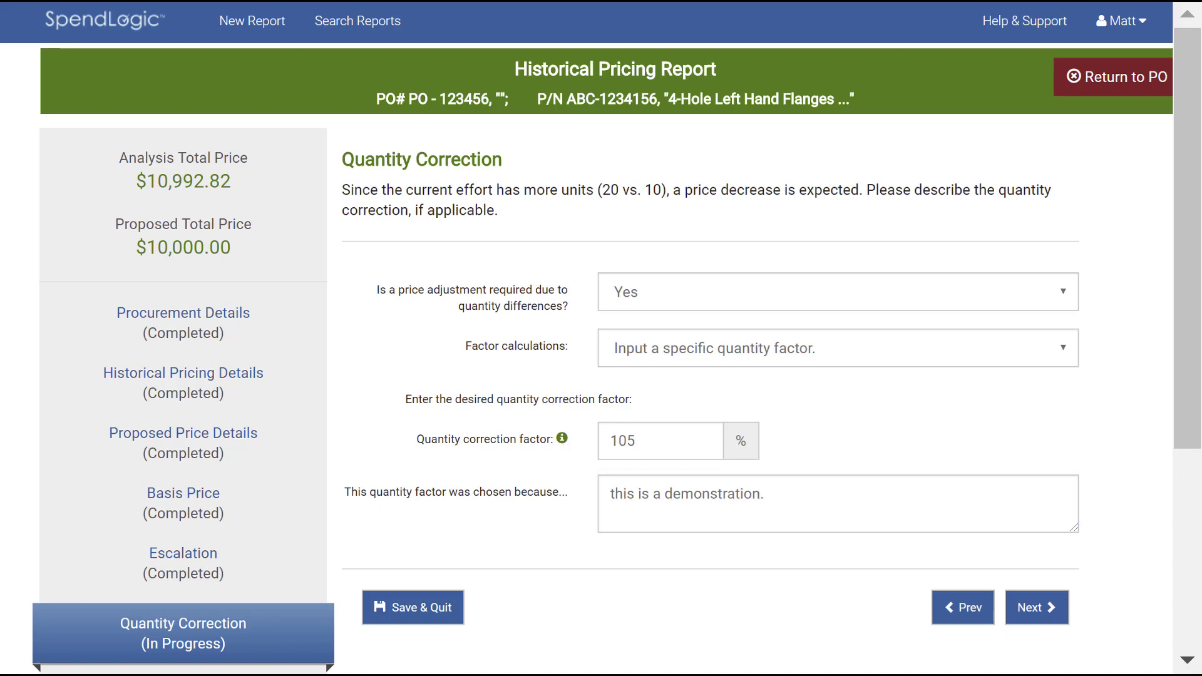